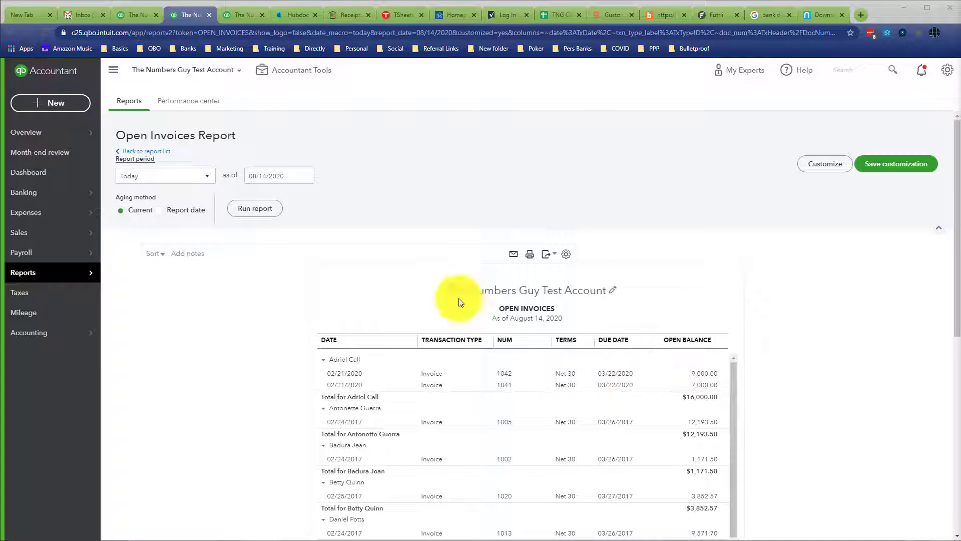
Start a new received payment in the homepage browser tab for the customer who owes invoice 1005.
click(229, 13)
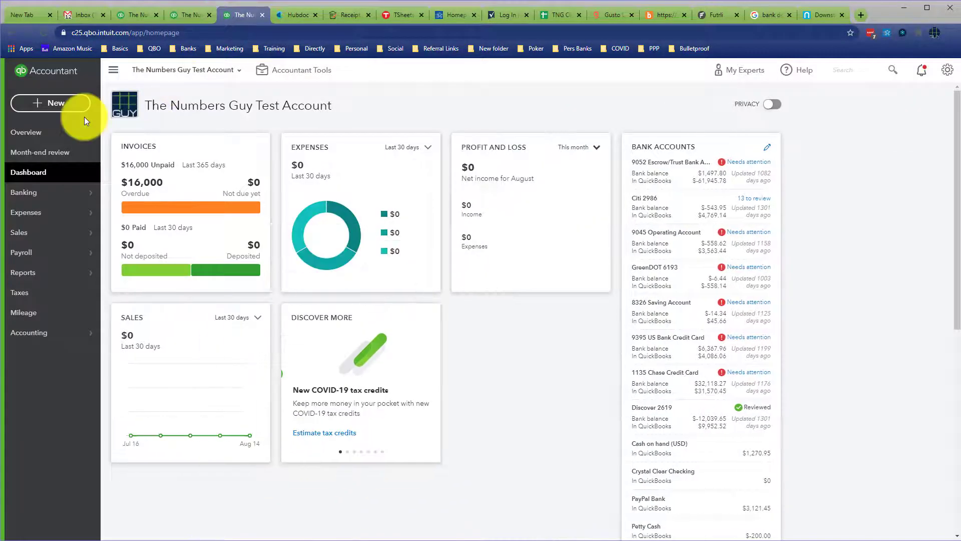
click(53, 105)
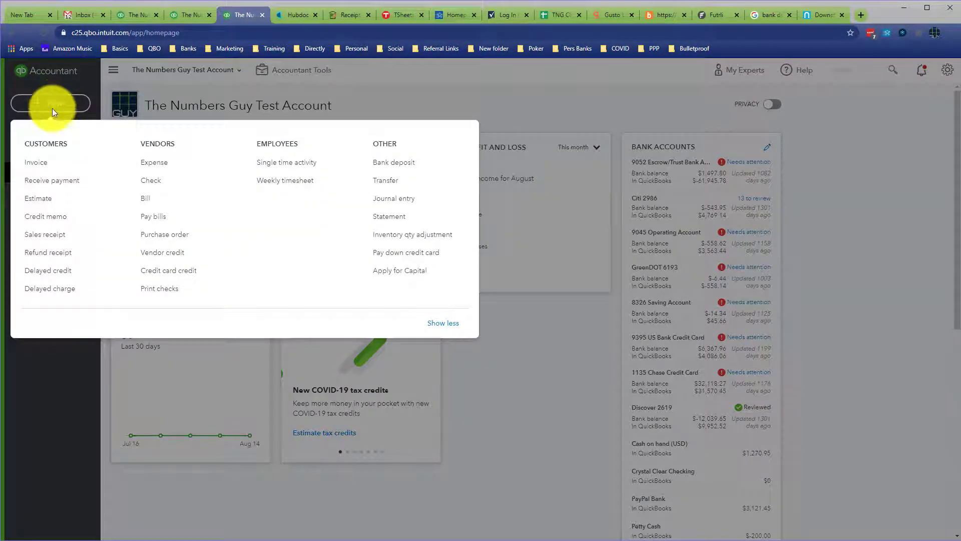
click(47, 186)
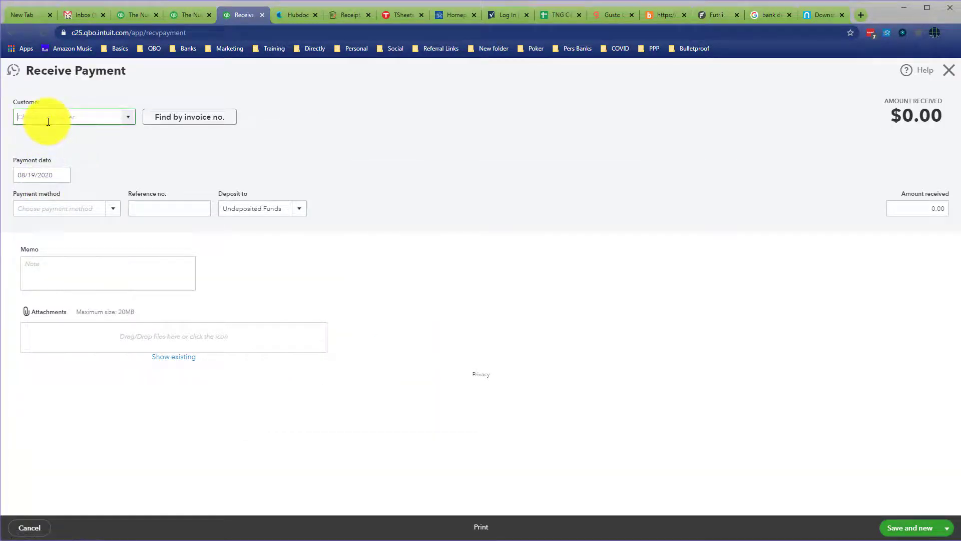
text(An)
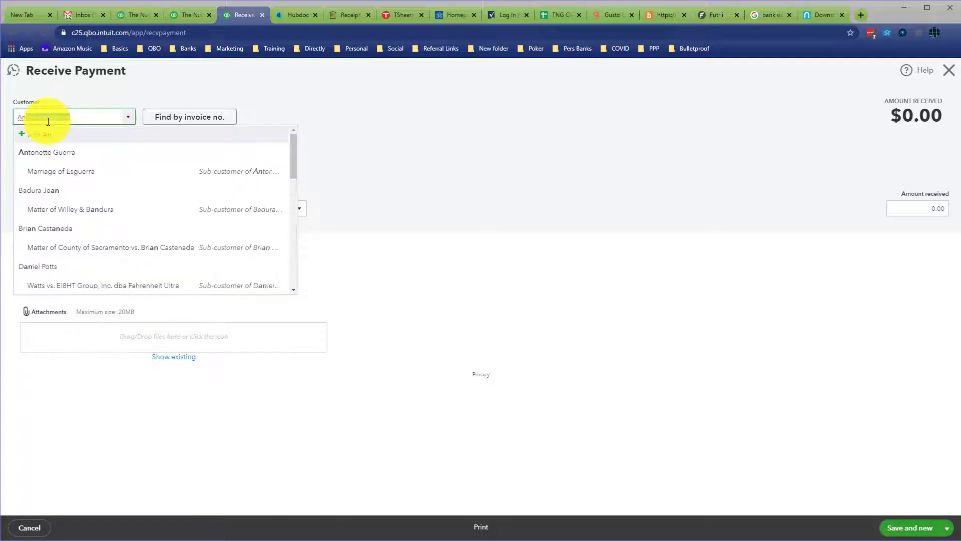
key(Return)
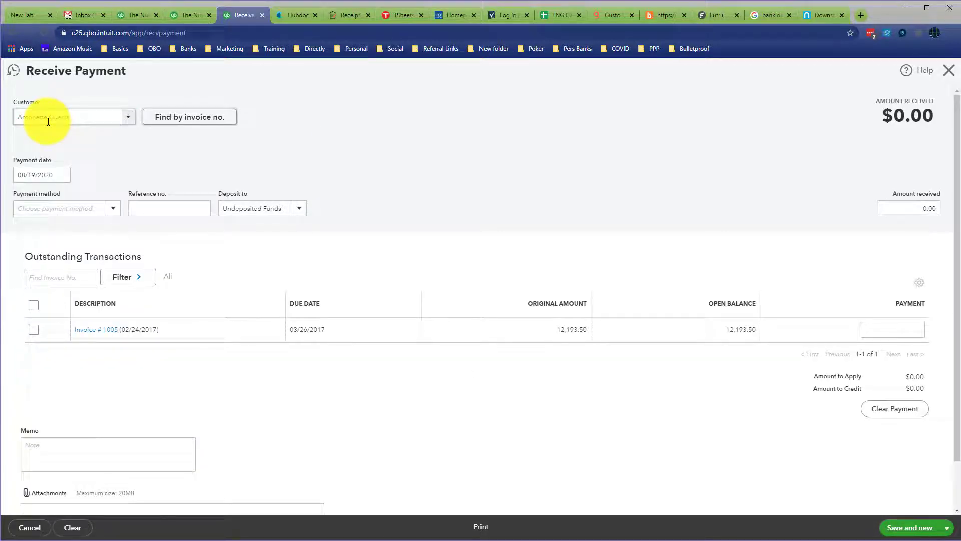
Set the payment date to 08/14/2020.
key(Tab)
text(08014)
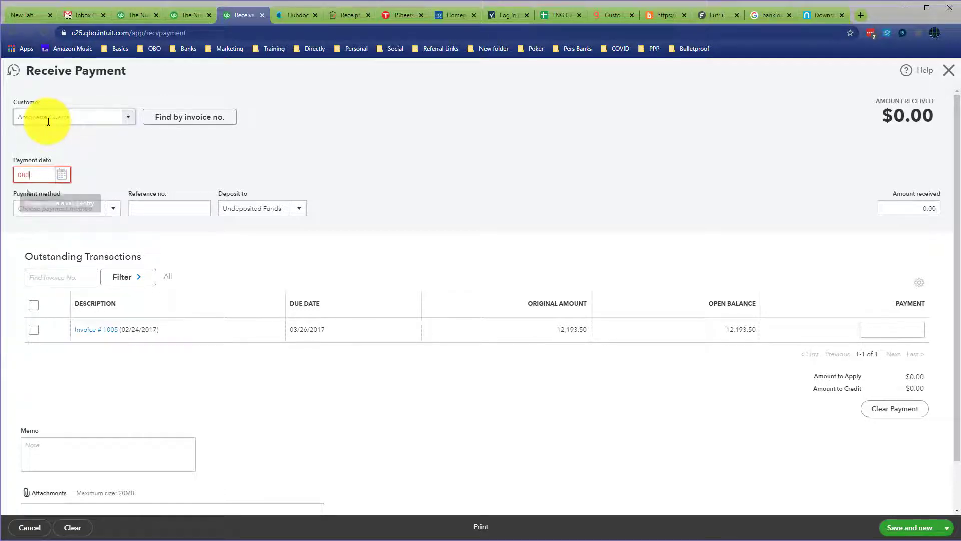
key(BackSpace)
key(BackSpace)
key(BackSpace)
text(14)
key(Tab)
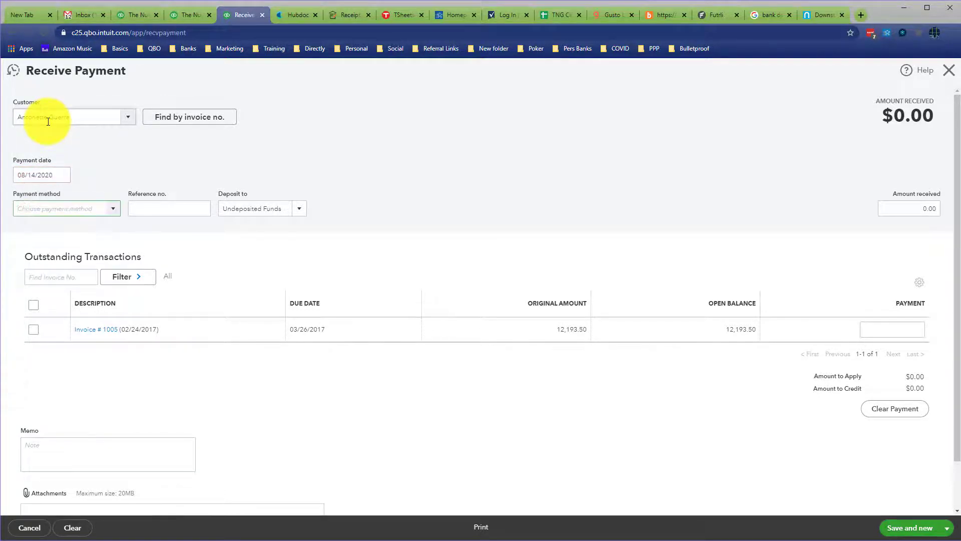
Set the payment method to Check and the reference number to 123.
text(ch)
key(Tab)
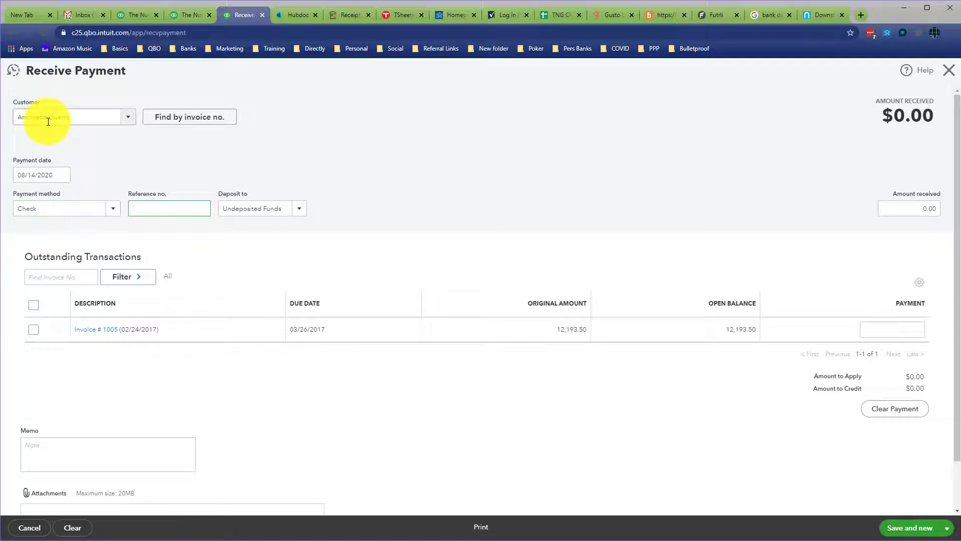
text(123)
key(Tab)
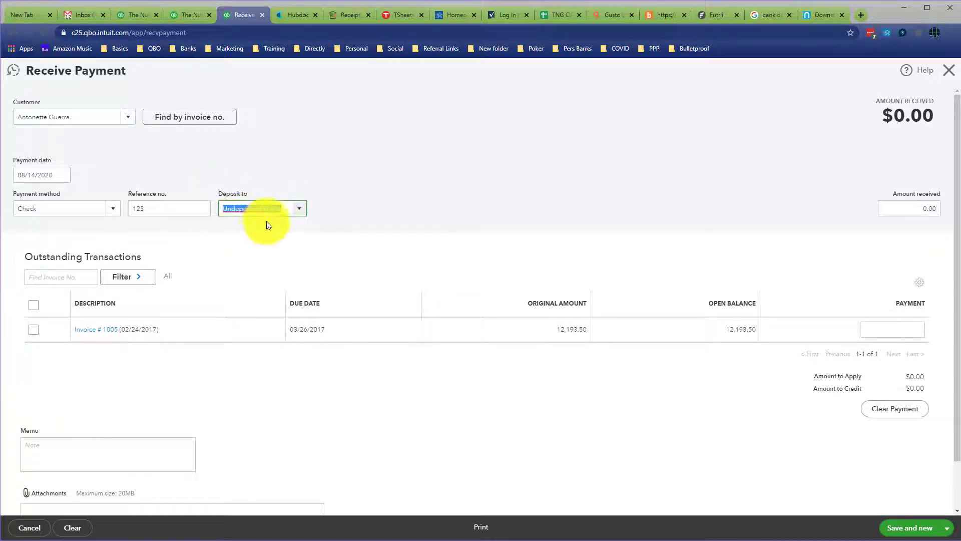
Review the available deposit accounts and choose Undeposited Funds for this payment.
click(304, 213)
scroll(290, 238, up, 2)
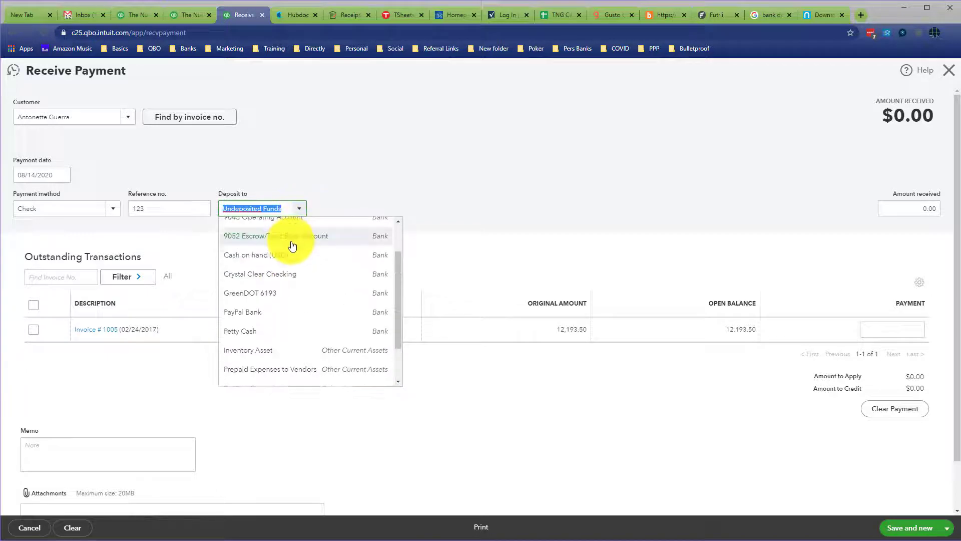
scroll(287, 278, up, 2)
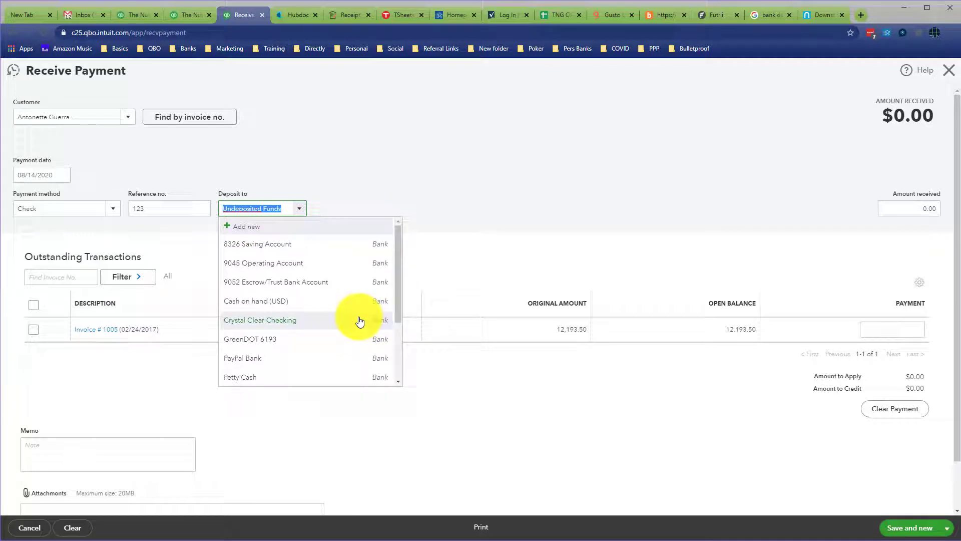
scroll(359, 321, down, 1)
scroll(328, 280, down, 1)
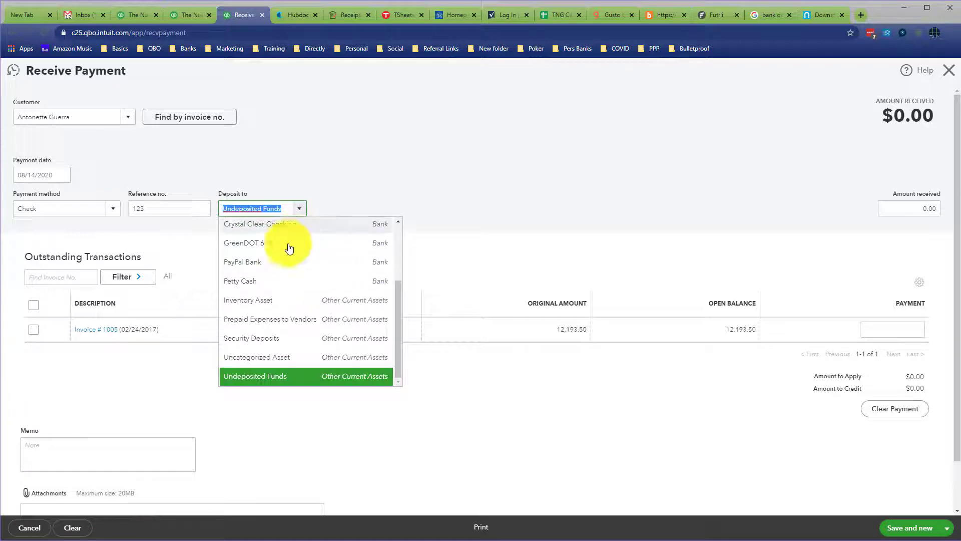
click(262, 379)
Enter 7,000 as the amount received against invoice 1005, and save the payment to begin a new one.
click(925, 208)
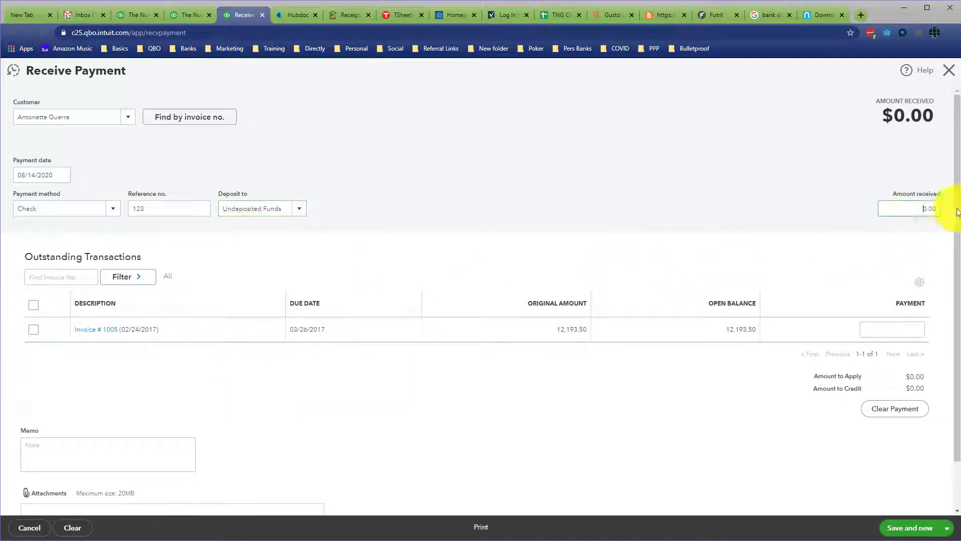
key(ctrl+a)
text(1000)
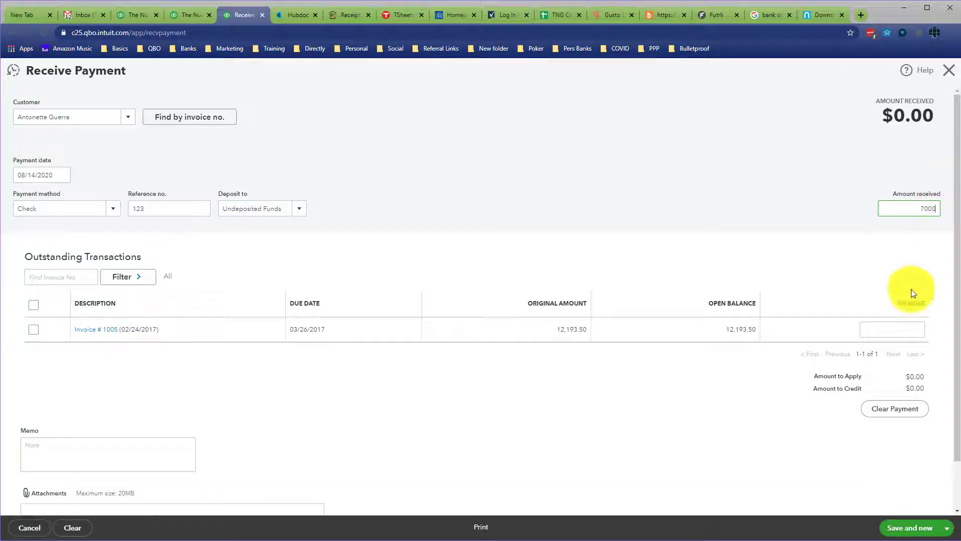
click(881, 328)
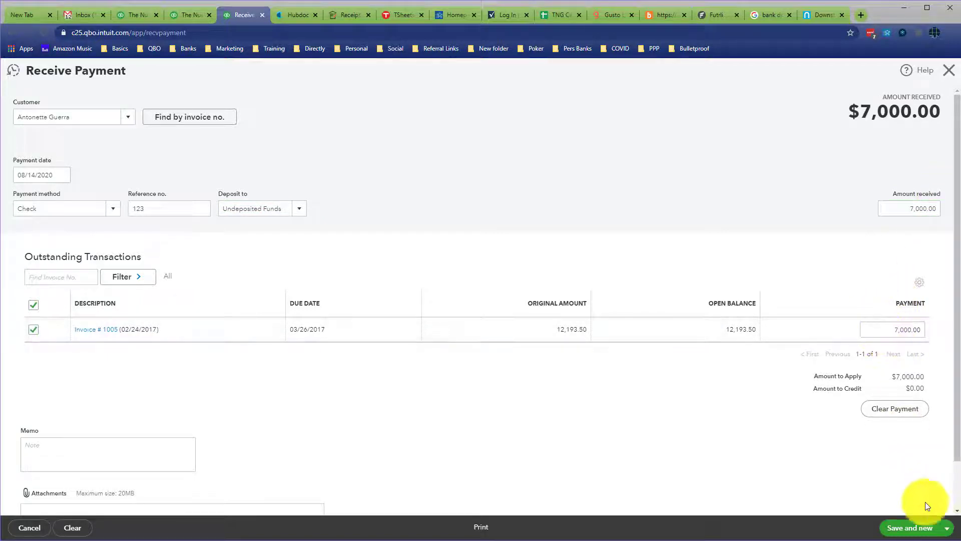
click(946, 530)
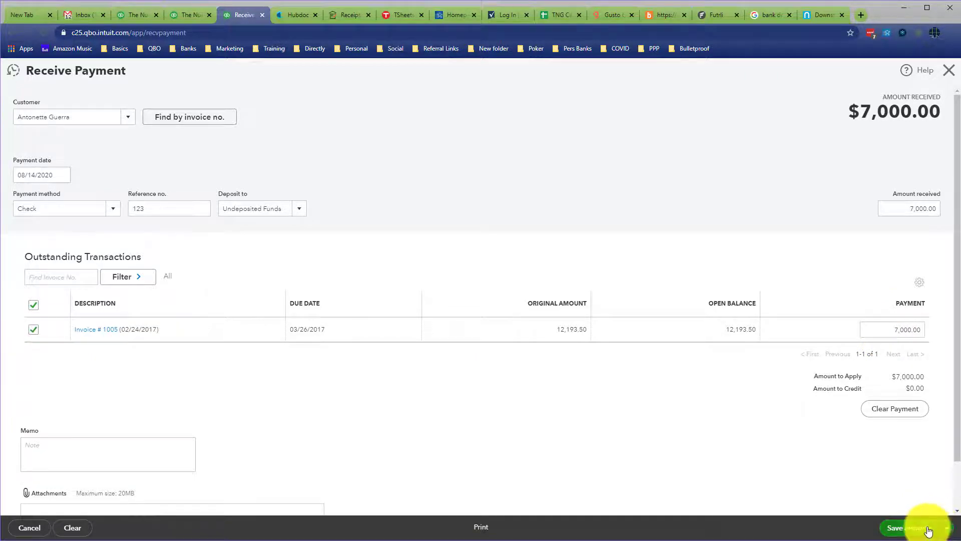
click(927, 527)
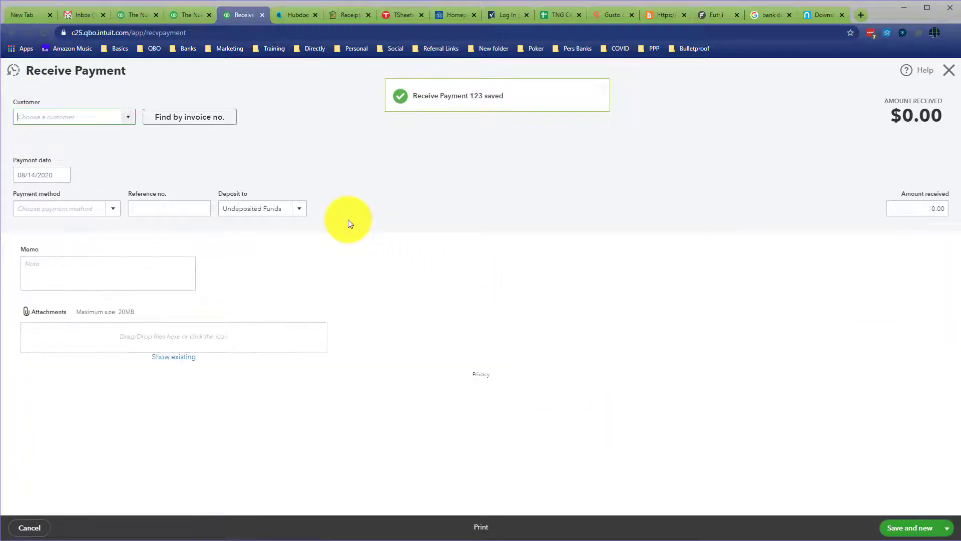
Choose the customer who owes invoices 1041 and 1042, and set the payment method to Cash.
text(adri)
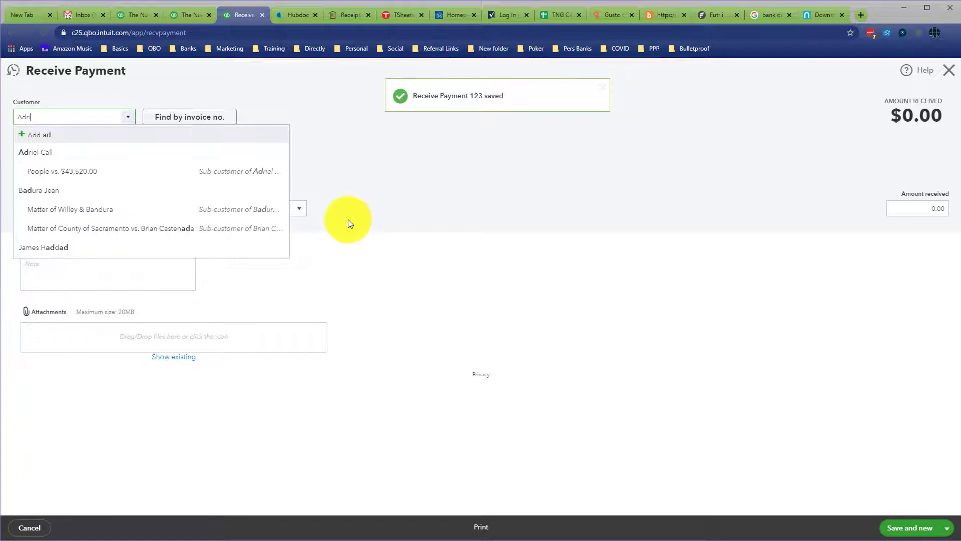
key(Tab)
key(Tab)
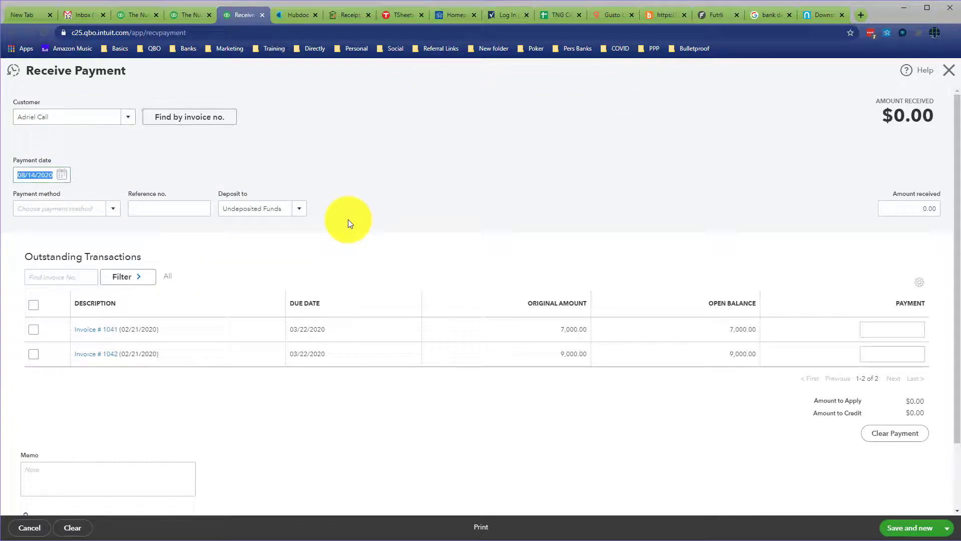
key(Tab)
text(cash)
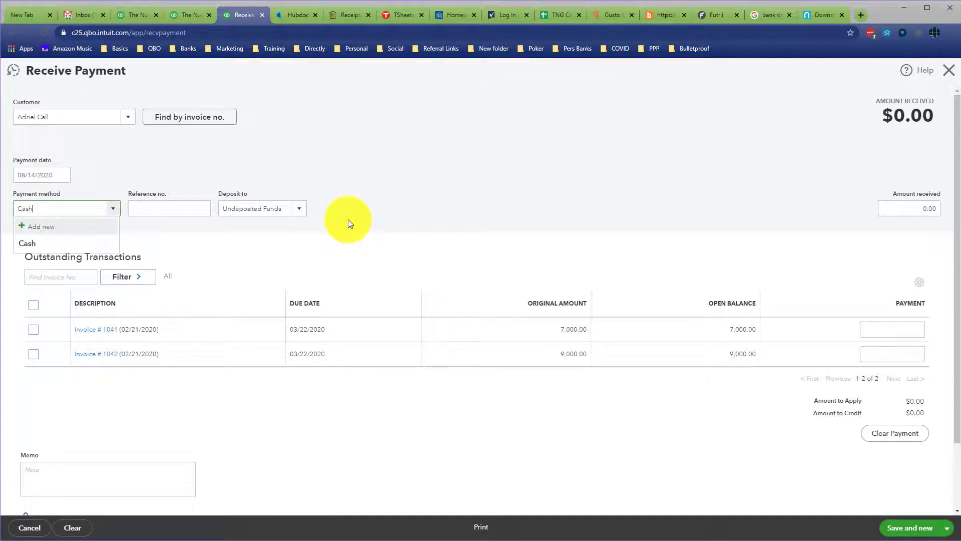
key(Tab)
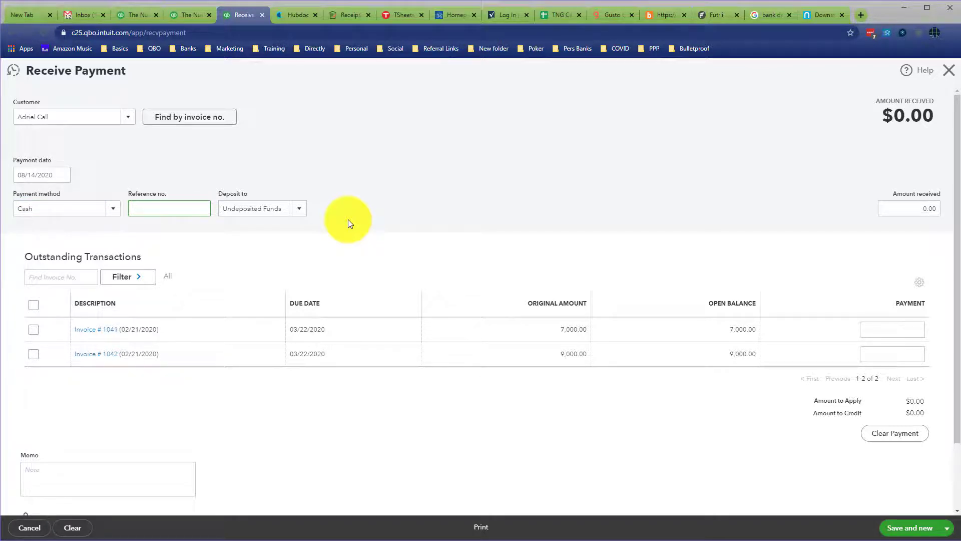
Enter 5,000 as the amount received, applied to invoice 1041, then save and close the payment.
key(Tab)
key(Tab)
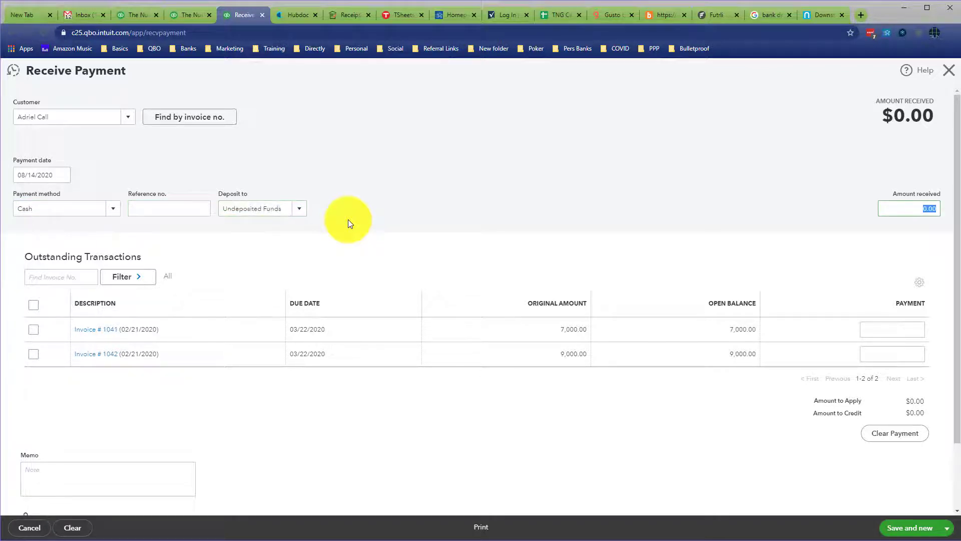
text(5000)
key(Tab)
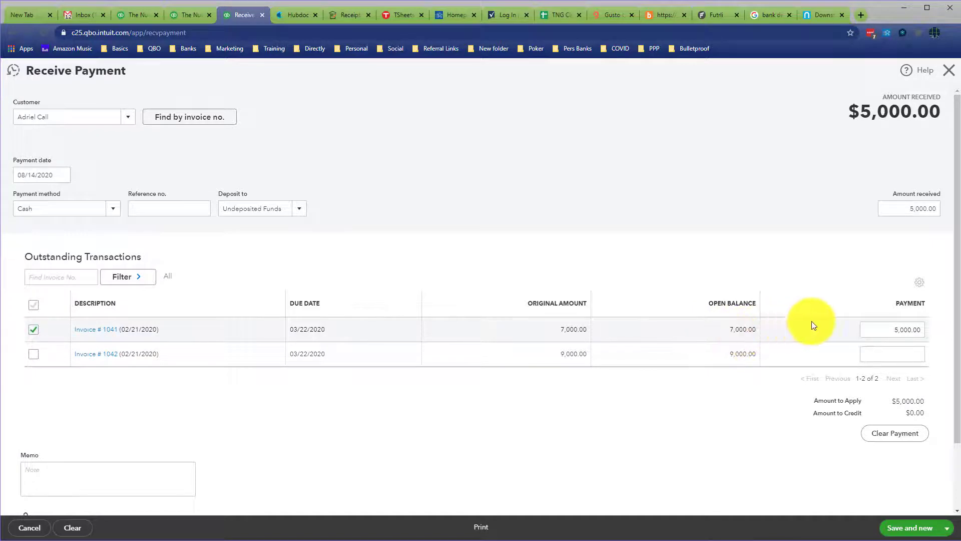
click(947, 530)
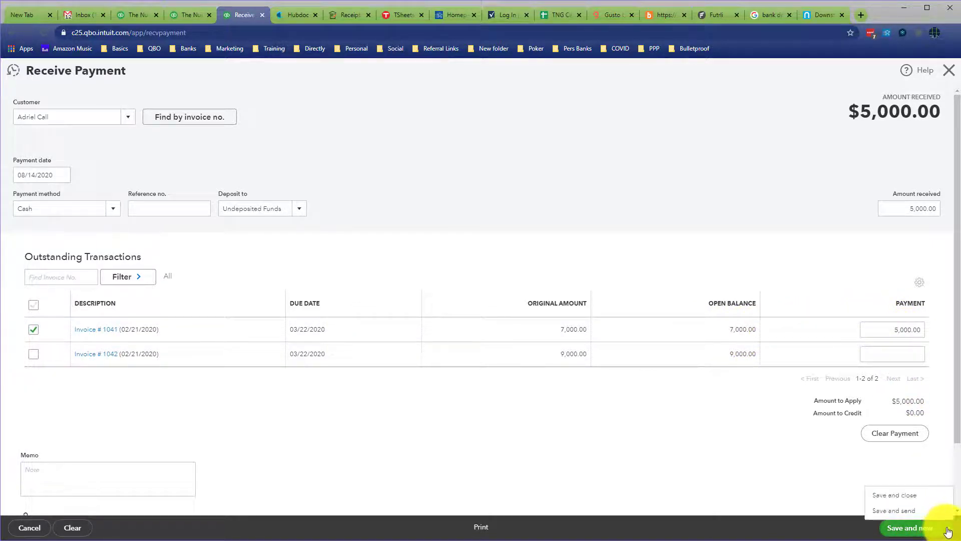
click(904, 496)
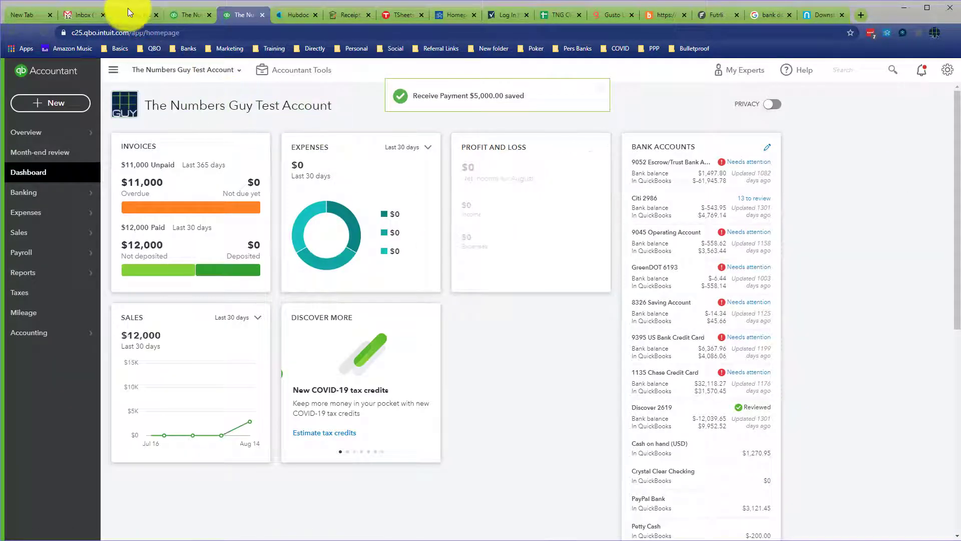
Rerun the Balance Sheet report and examine the Undeposited Funds line under Other Current Assets.
click(137, 15)
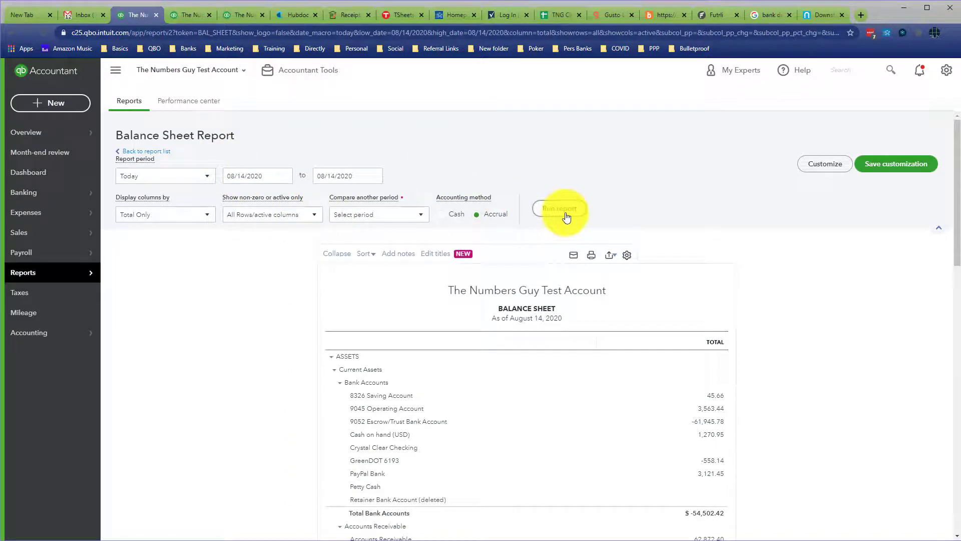
scroll(566, 217, down, 3)
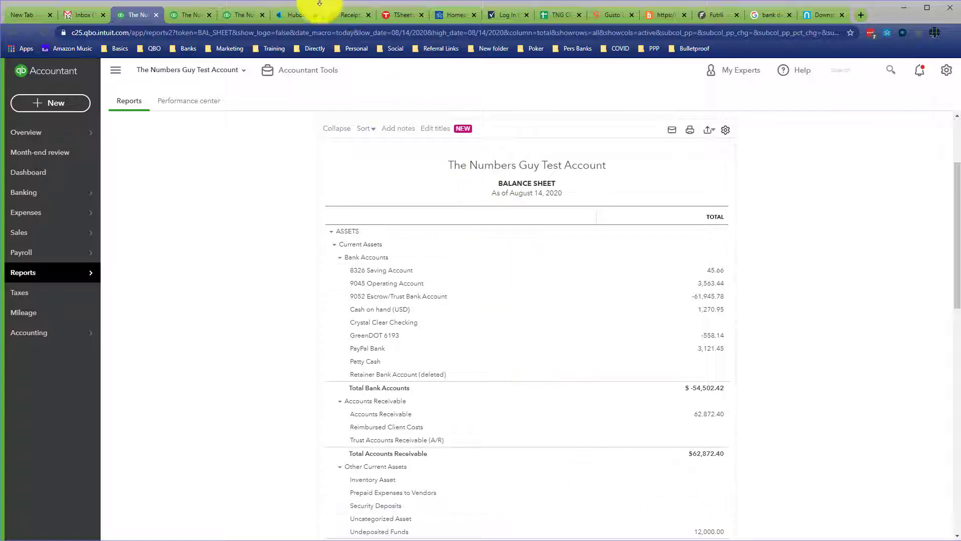
Start a new bank deposit from the homepage browser tab and set its date to 08/19/2020.
click(238, 14)
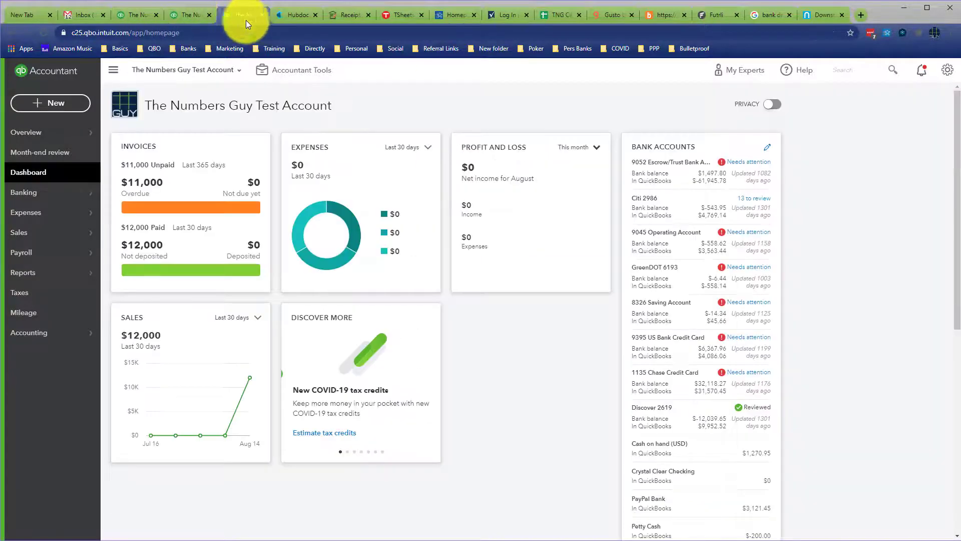
click(50, 110)
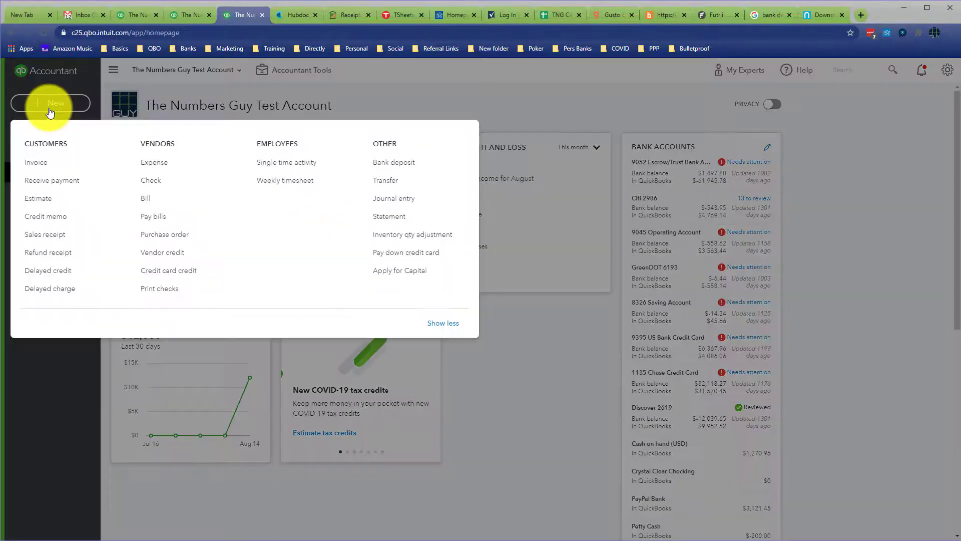
click(405, 163)
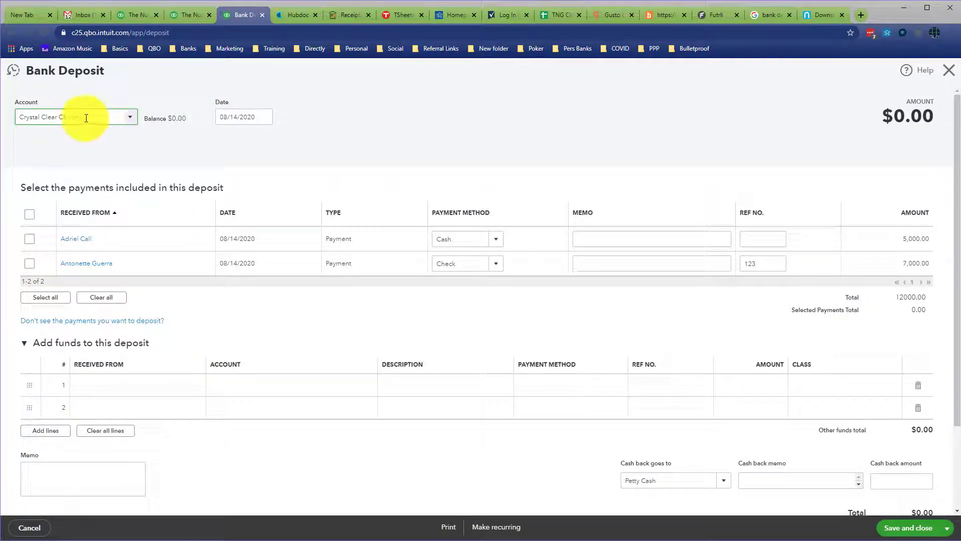
click(238, 115)
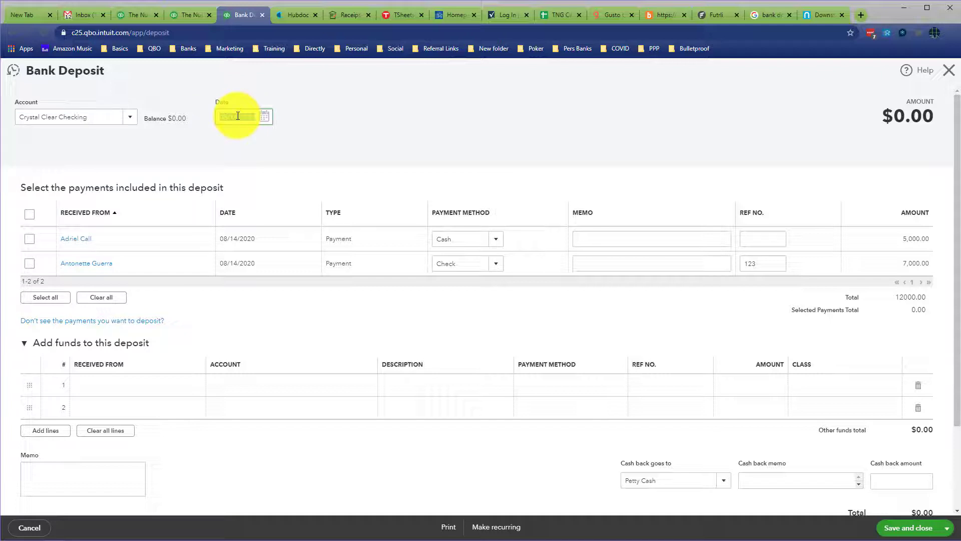
text(08)
key(Tab)
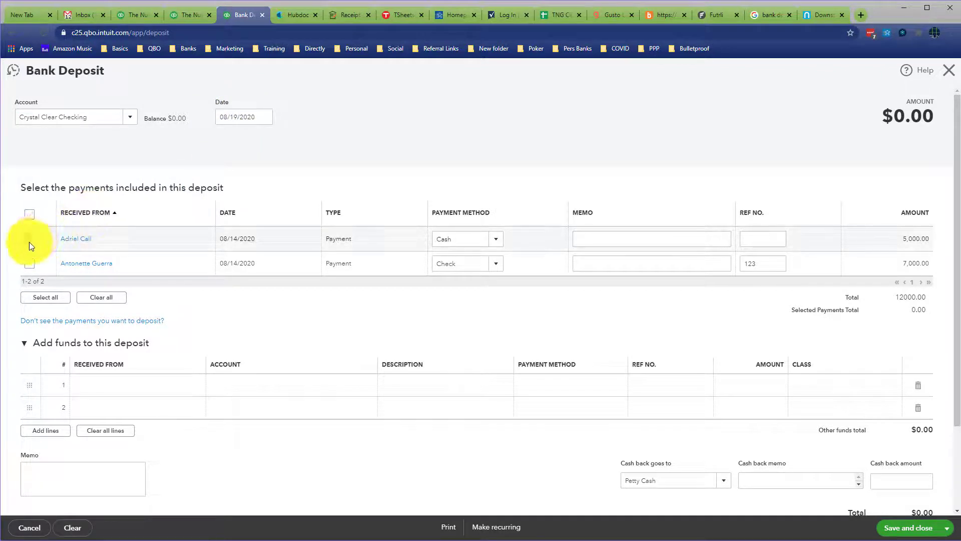
Include the 5,000 cash and 7,000 check payments in the deposit, and open the first additional-funds line for entry.
click(29, 241)
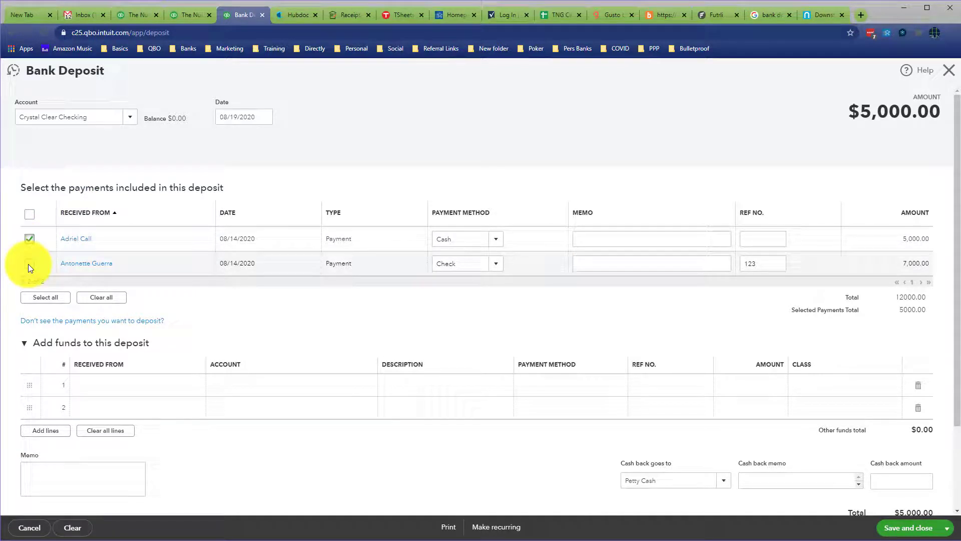
click(28, 264)
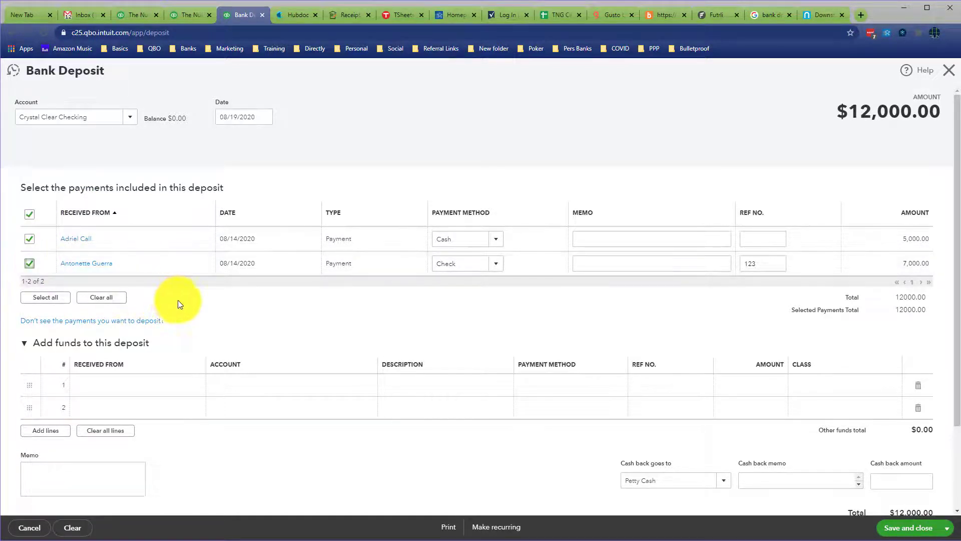
click(152, 393)
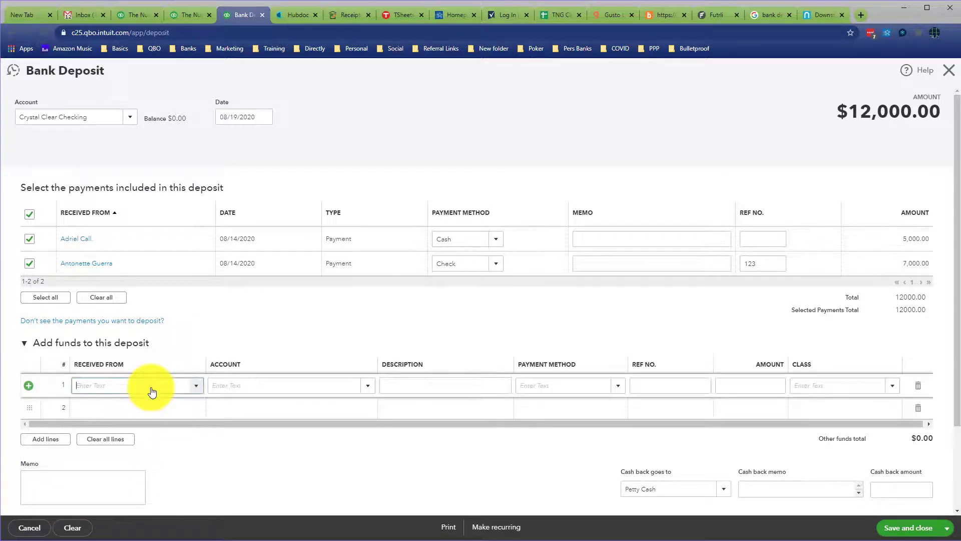
Fill the first additional-funds line with First Insurance as payer, the Insurance:General Liability Insurance account and the description "refund".
text(fir)
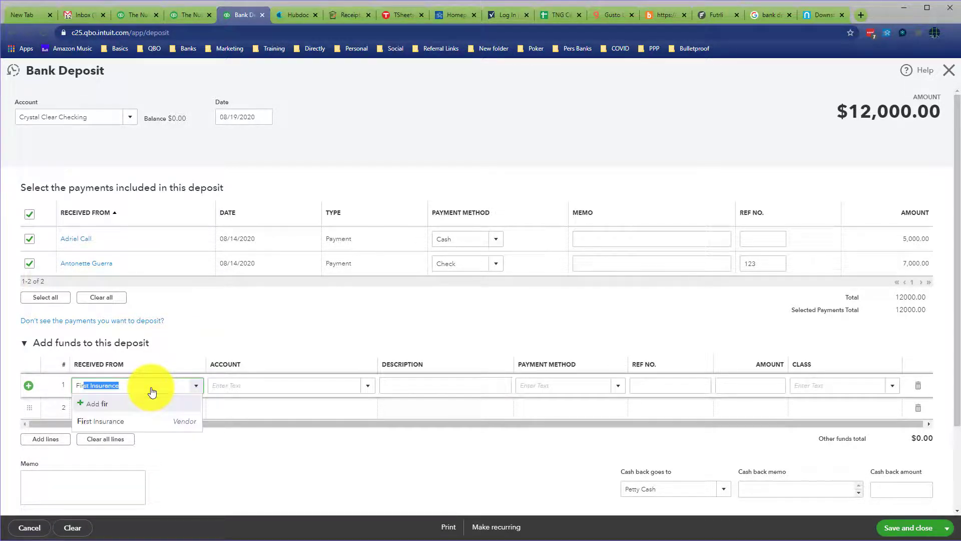
key(Tab)
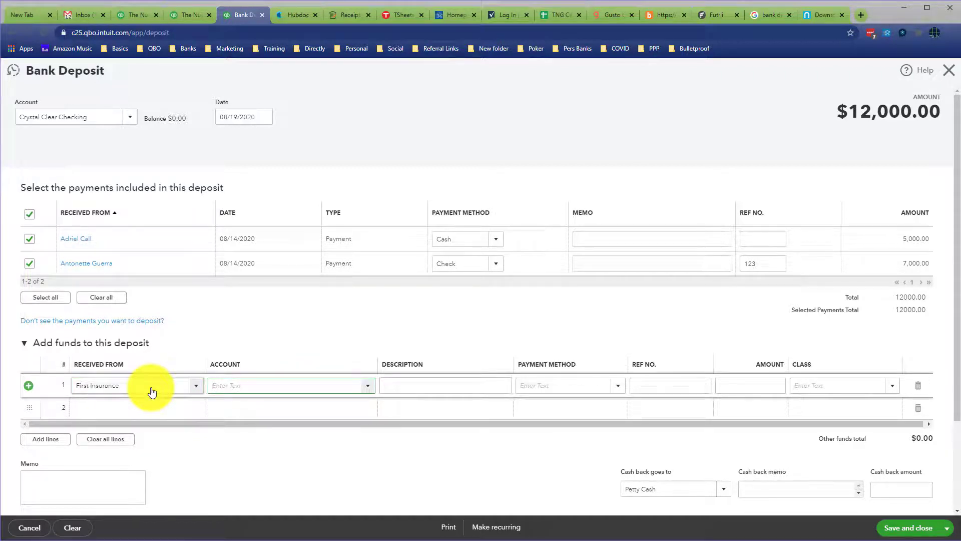
text(gene)
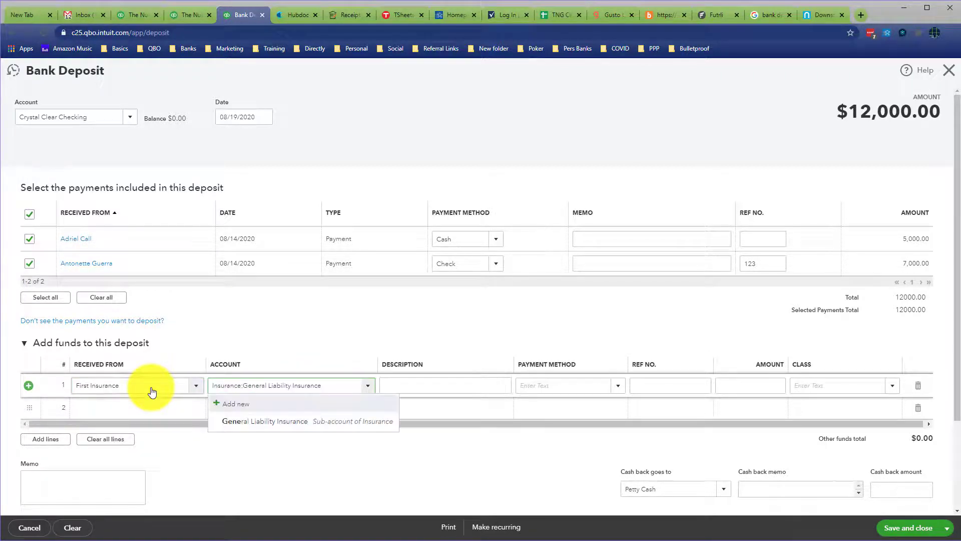
key(Tab)
text(refund)
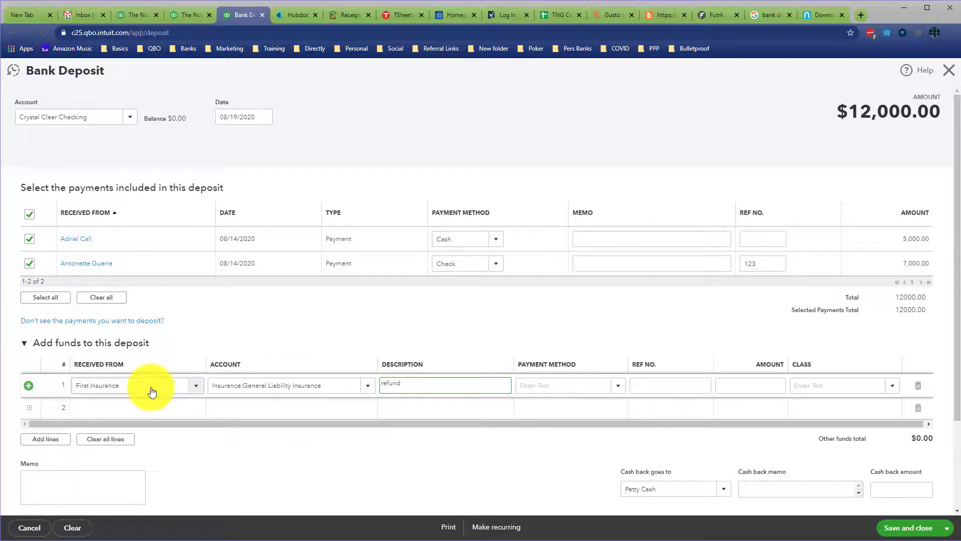
key(Tab)
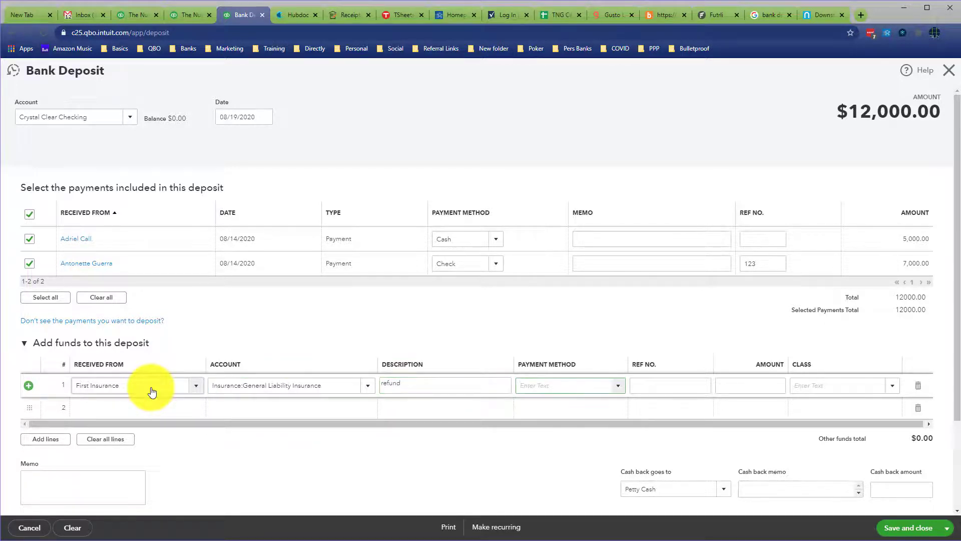
Set the First Insurance line's payment method to Check, reference number to 12554 and amount to 127.02.
text(Chec)
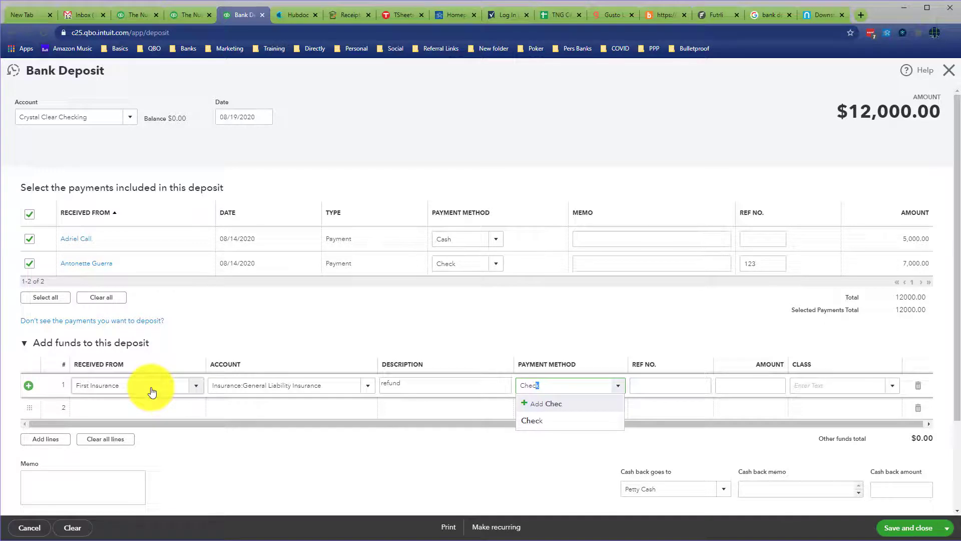
key(Tab)
text(12554)
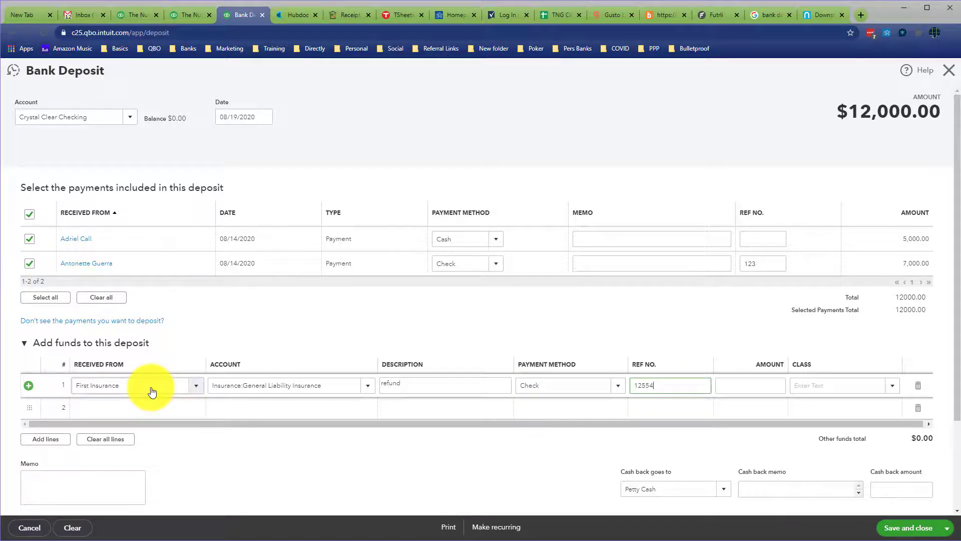
key(Tab)
text(127.02)
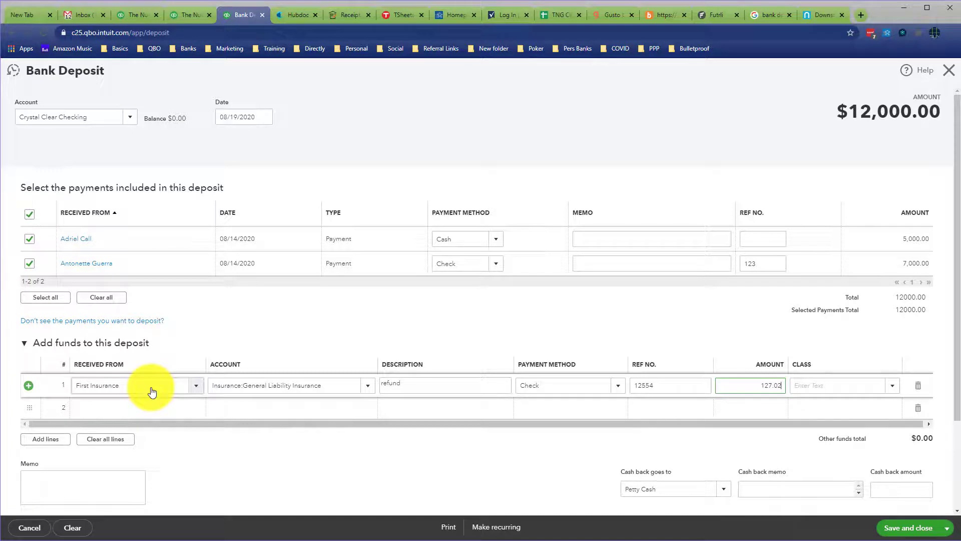
key(Tab)
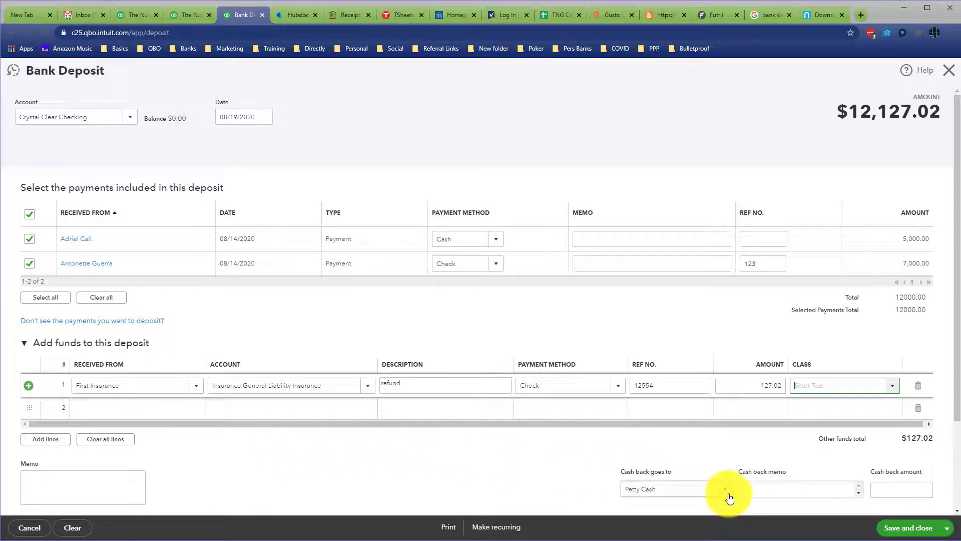
Enter 200 cash back with the memo "To fund petty cash drawer", check the deposit total, then save and close the deposit.
click(767, 488)
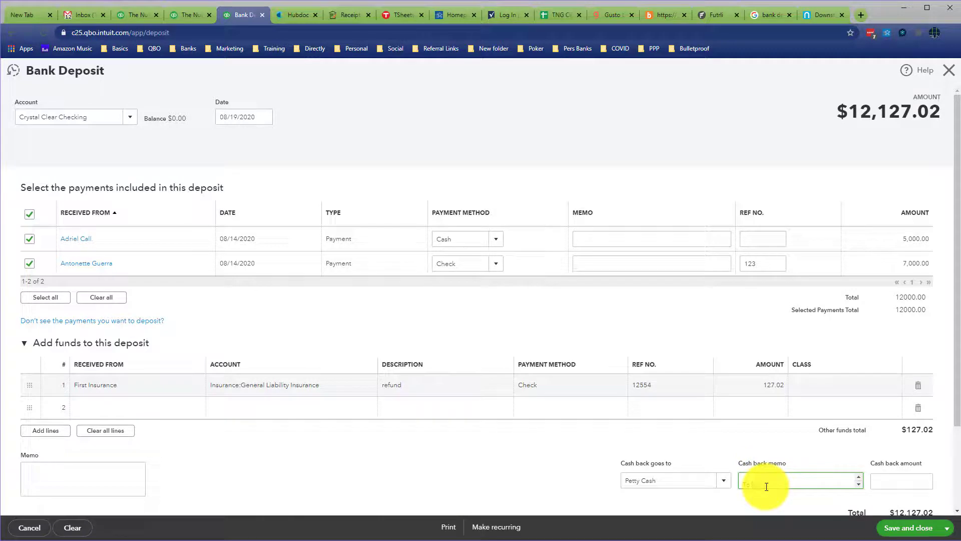
text(To fund petty cash drawer)
key(Tab)
text(200)
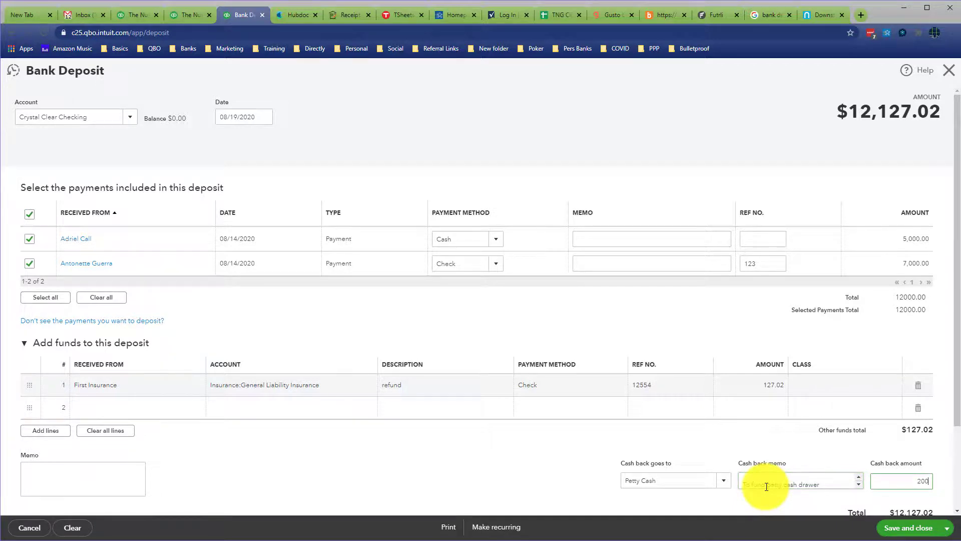
key(Tab)
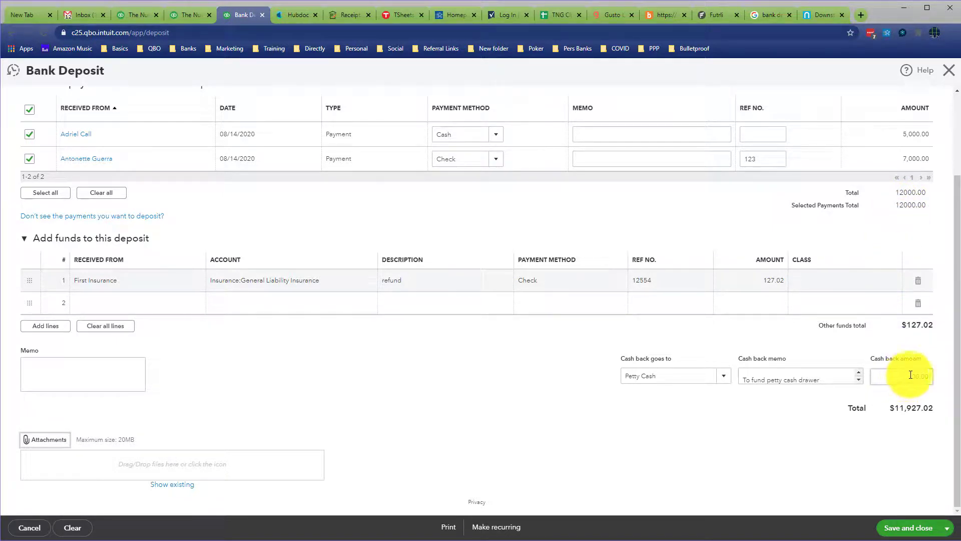
drag(893, 408, 926, 407)
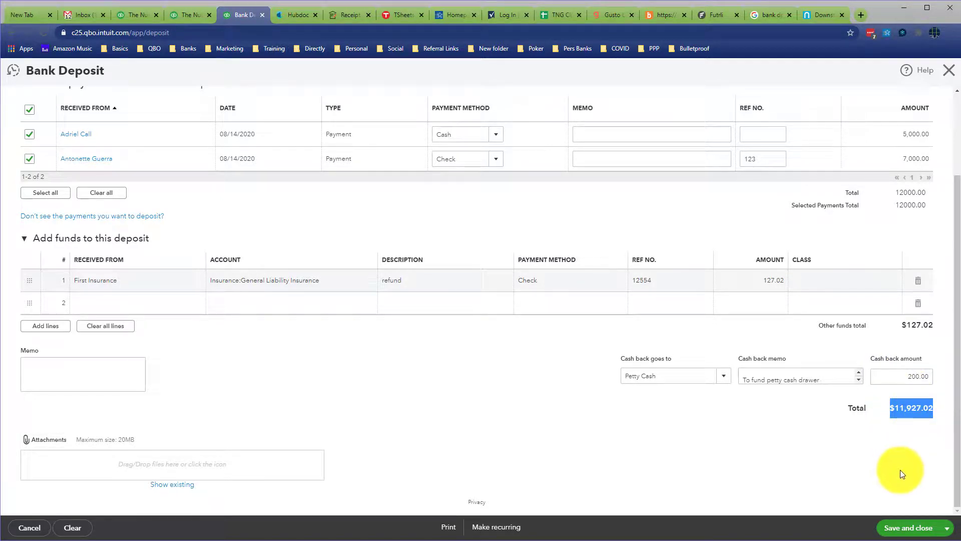
click(920, 533)
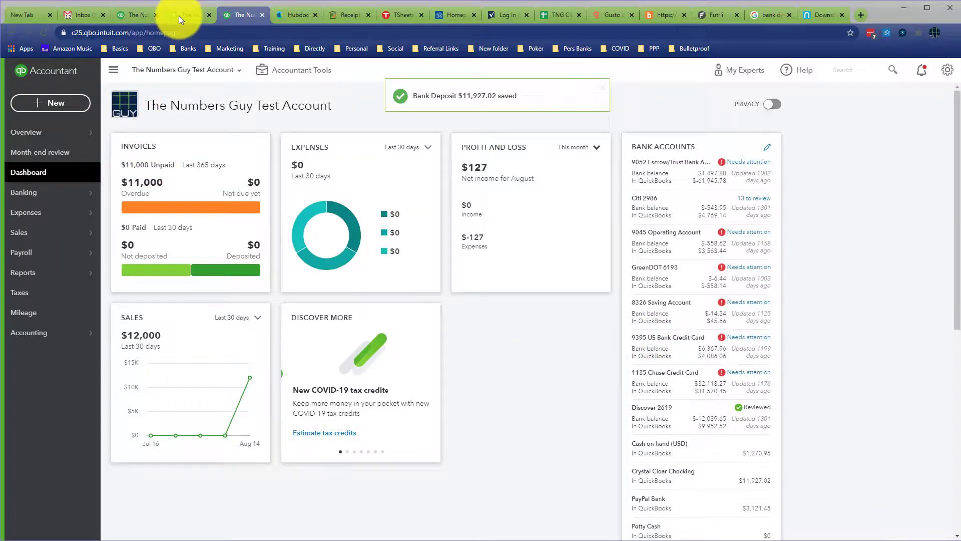
Rerun the Balance Sheet report in its browser tab for 08/19/2020 to 08/19/2020 and examine the bank account and Undeposited Funds lines.
click(127, 15)
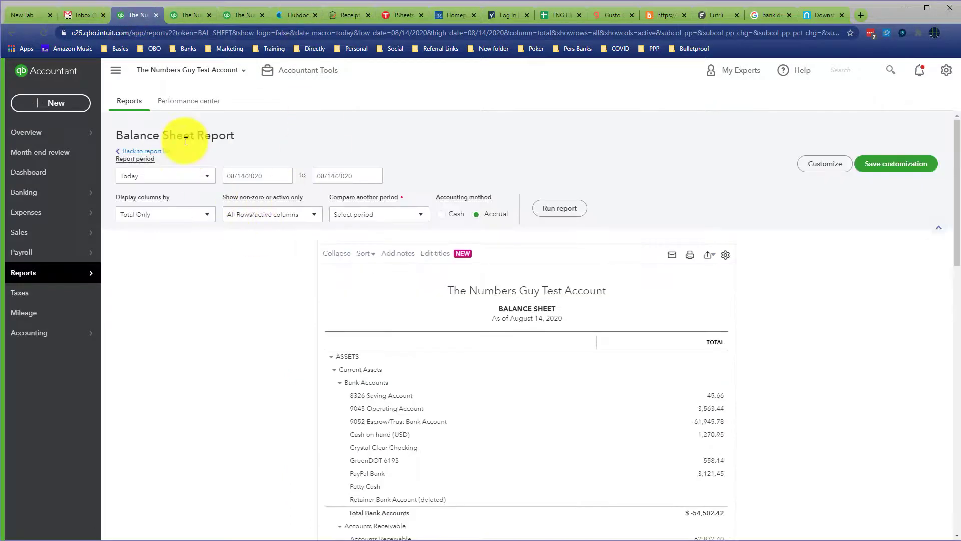
click(290, 175)
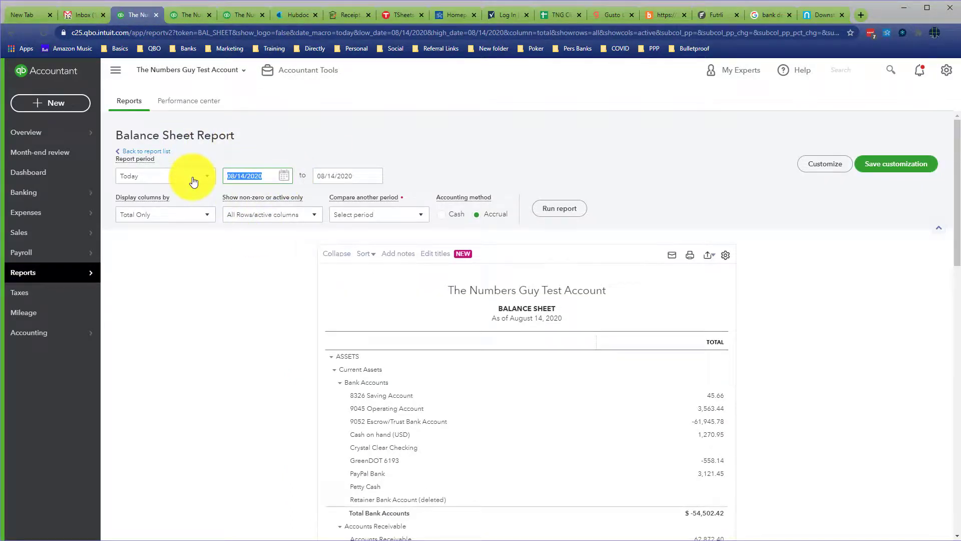
text(0812)
key(BackSpace)
key(BackSpace)
text(19)
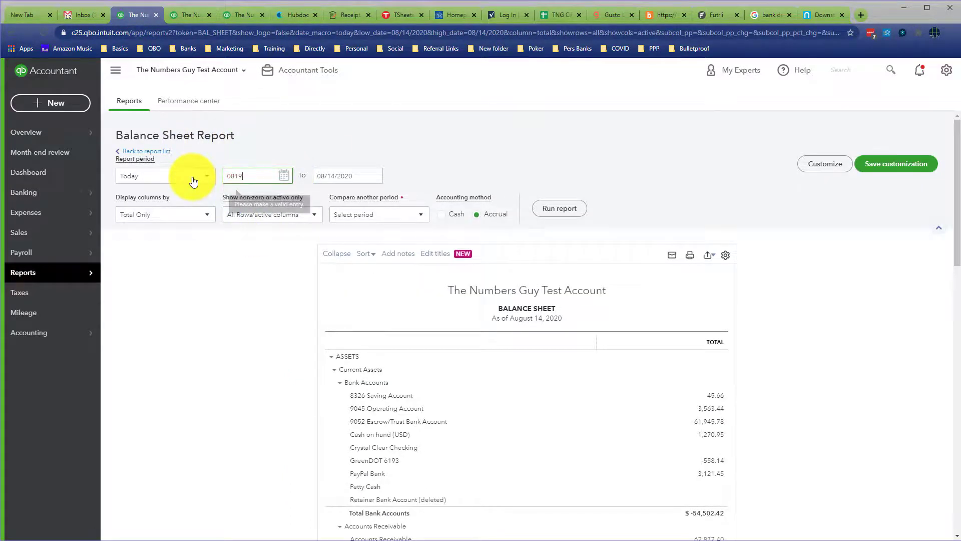
key(Tab)
text(0819)
key(Tab)
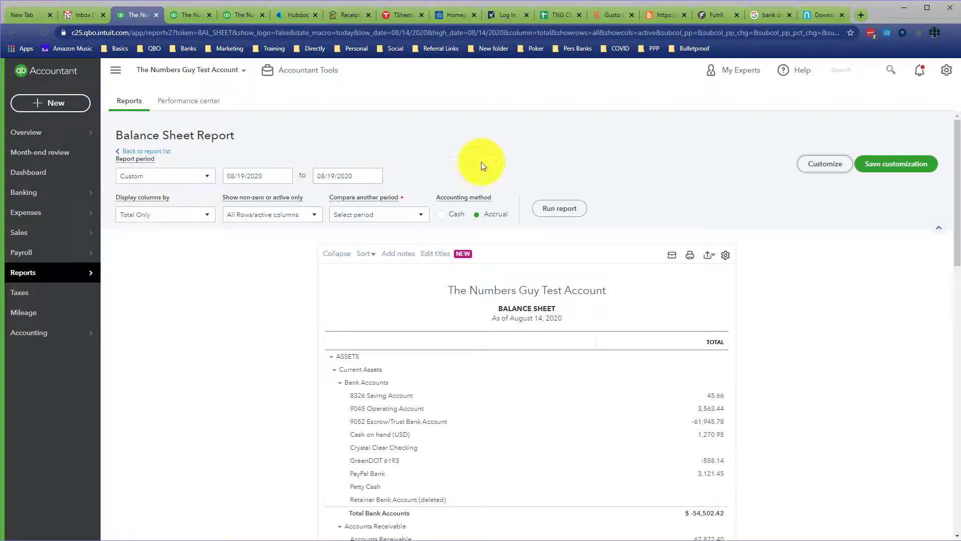
click(559, 208)
scroll(565, 205, down, 3)
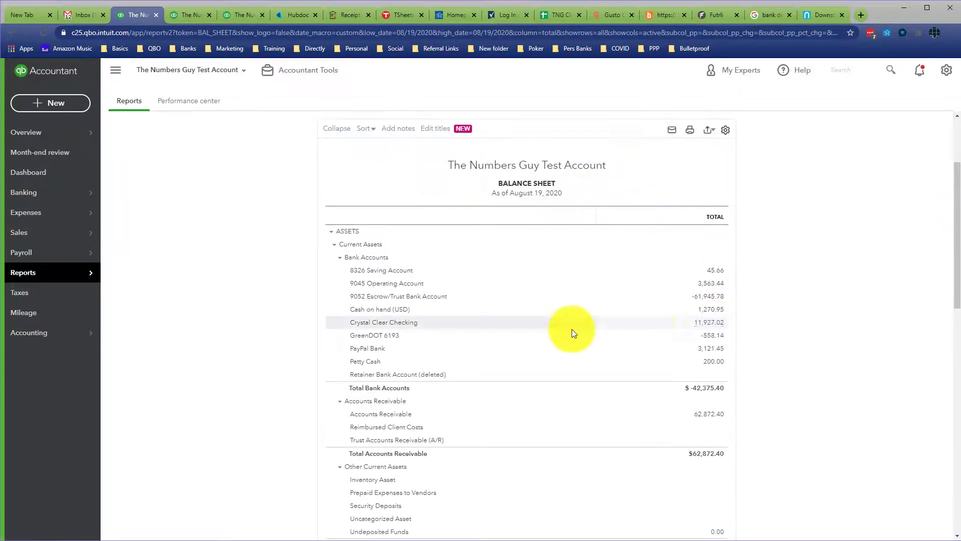